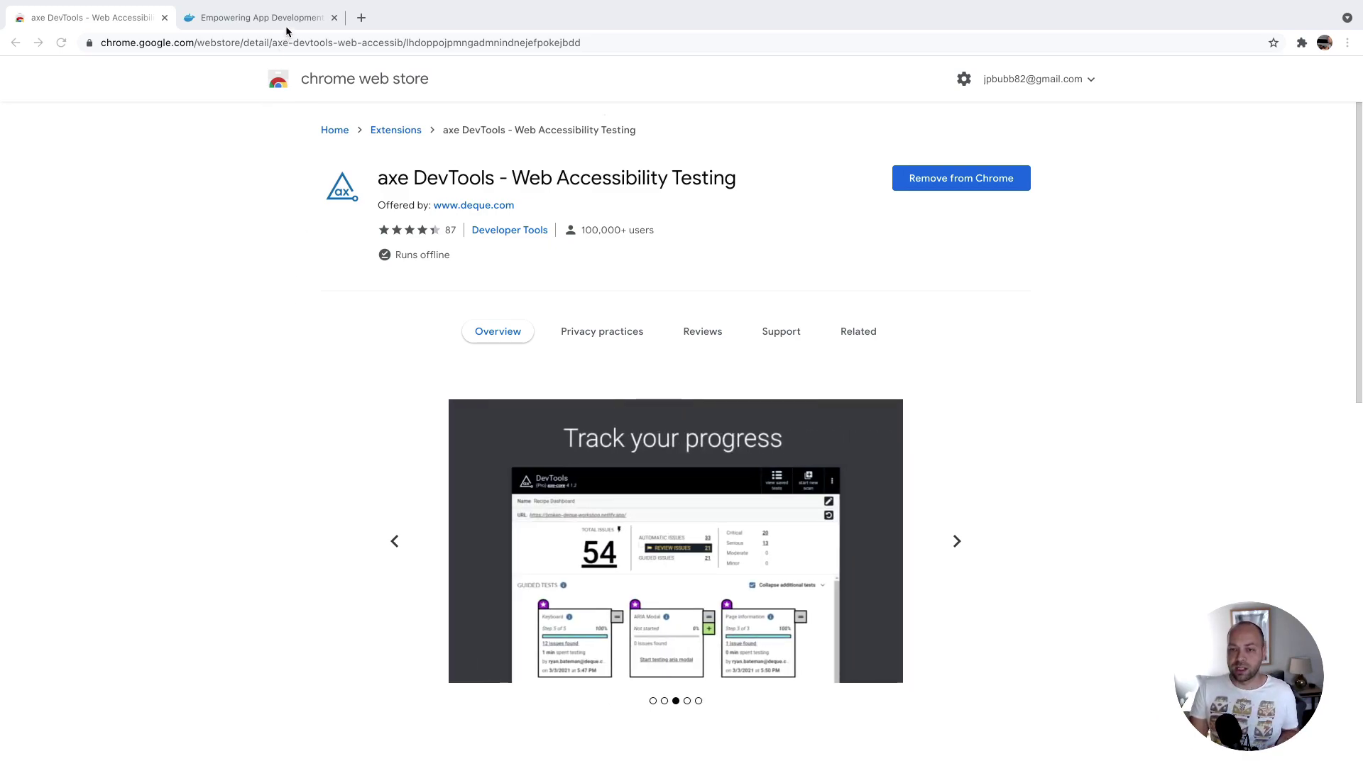
Step: Open Chrome DevTools on the docker.com tab and show the axe DevTools panel's welcome screen
{"action": "left_click", "coordinate": [285, 21]}
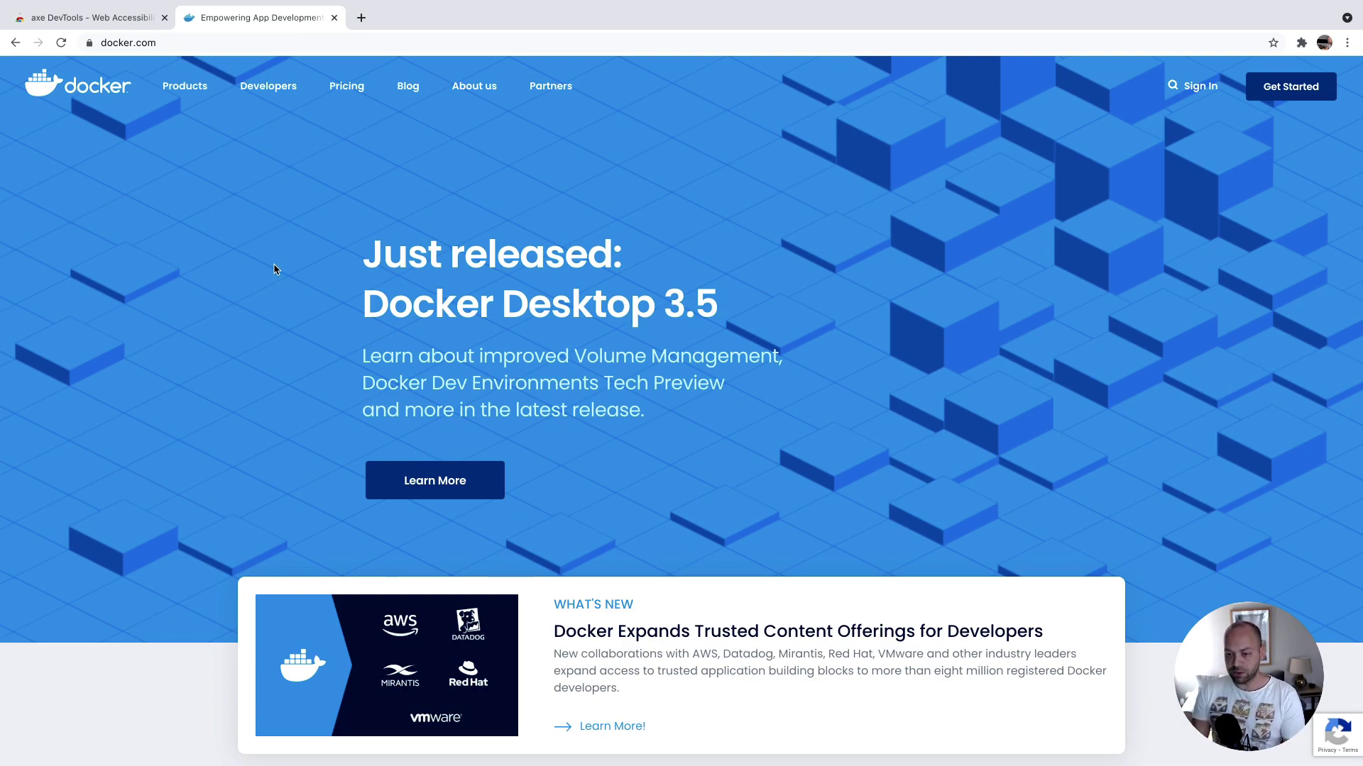
{"action": "key", "text": "super+alt+i"}
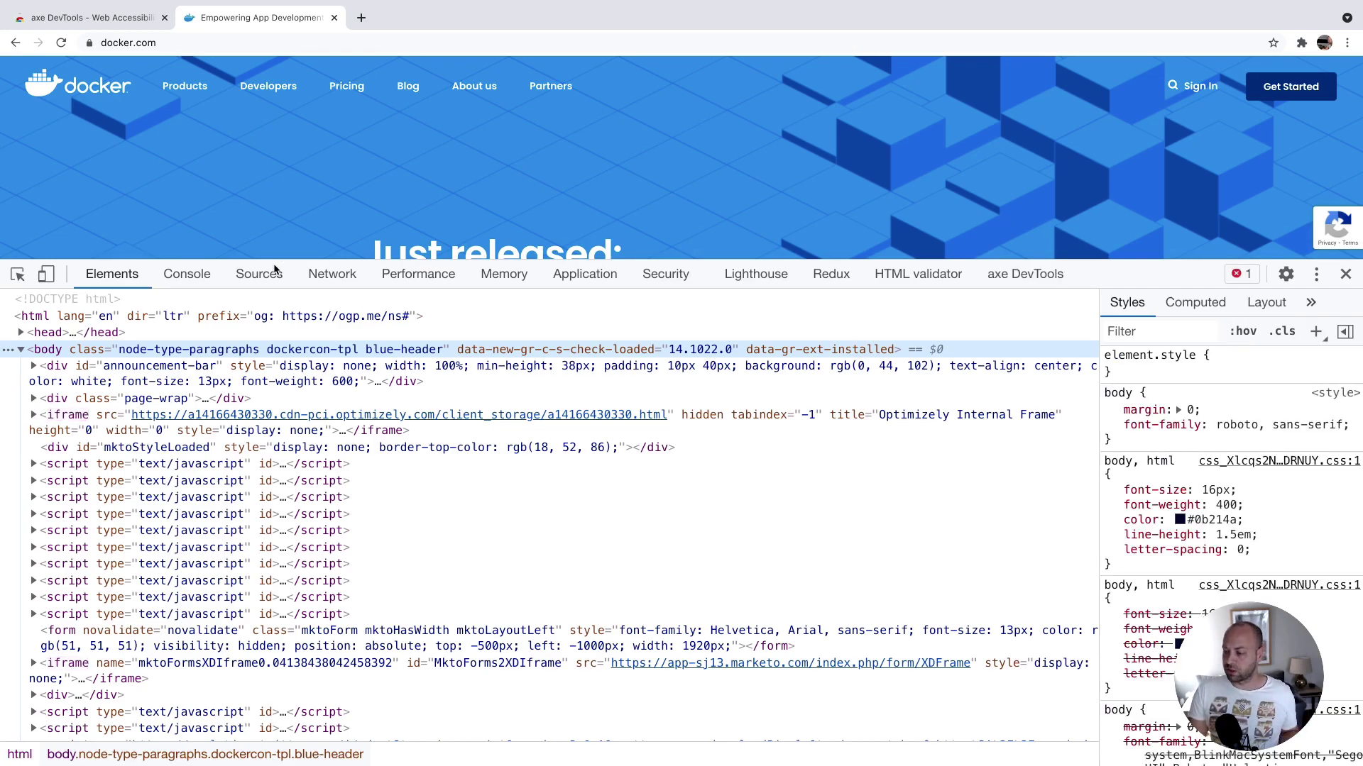
{"action": "left_click", "coordinate": [1007, 280]}
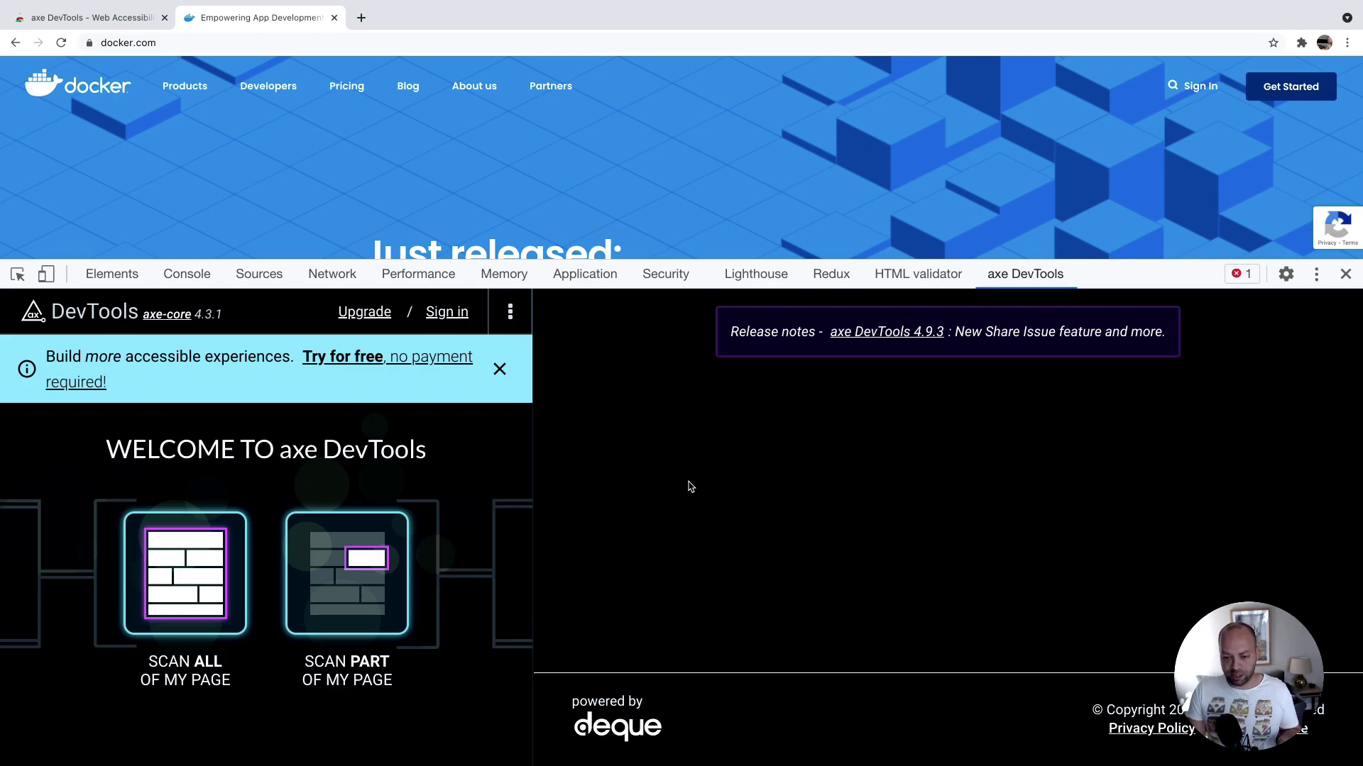
Step: Run a full-page axe scan of docker.com, which reports 111 issues
{"action": "left_click", "coordinate": [200, 591]}
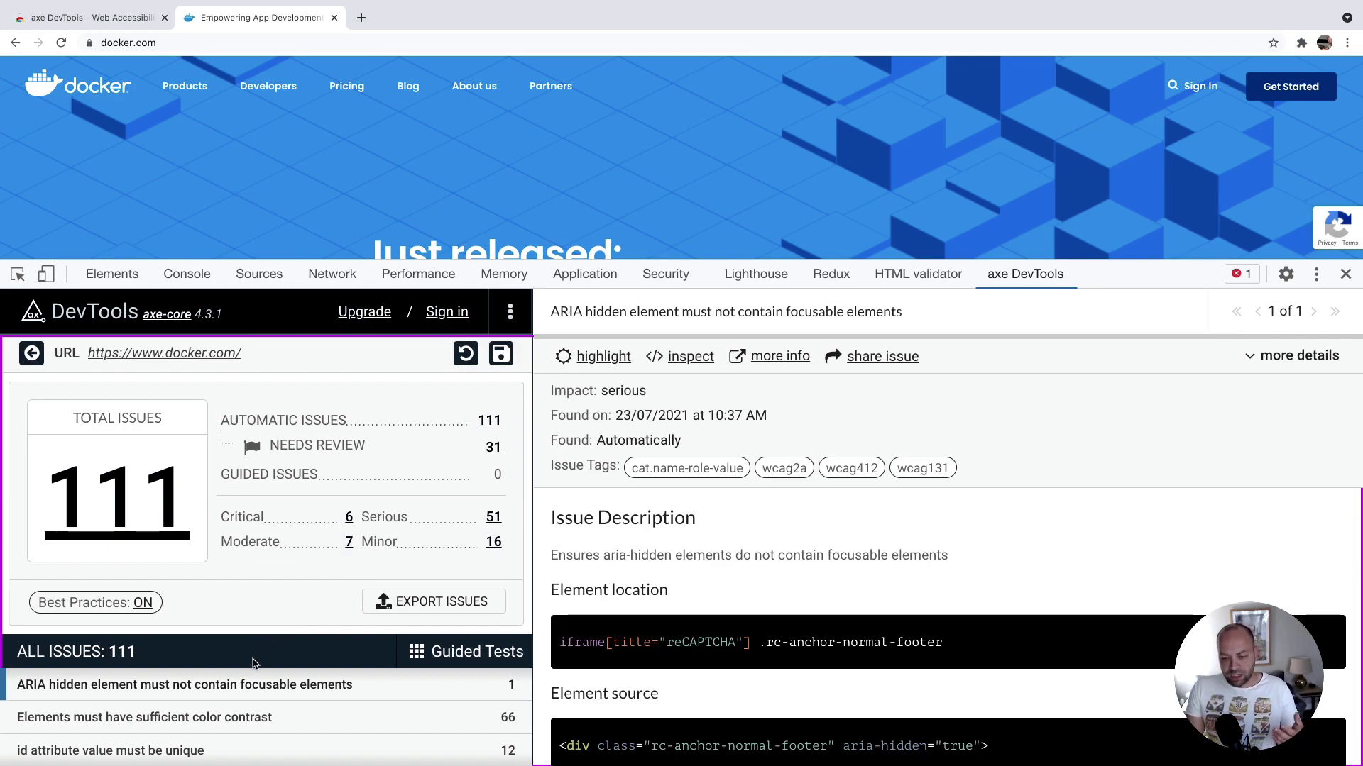
{"action": "scroll", "coordinate": [266, 711], "scroll_direction": "down", "scroll_amount": 1}
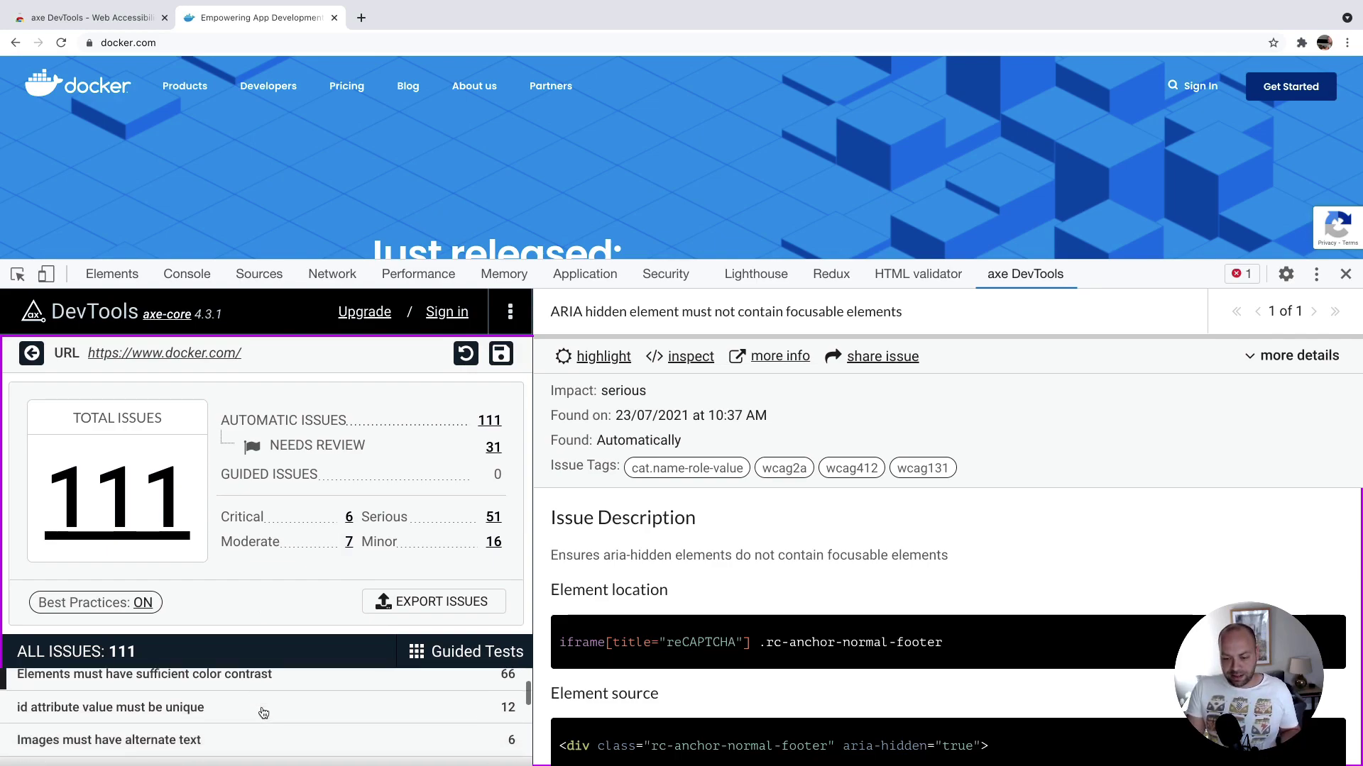
{"action": "scroll", "coordinate": [264, 717], "scroll_direction": "up", "scroll_amount": 1}
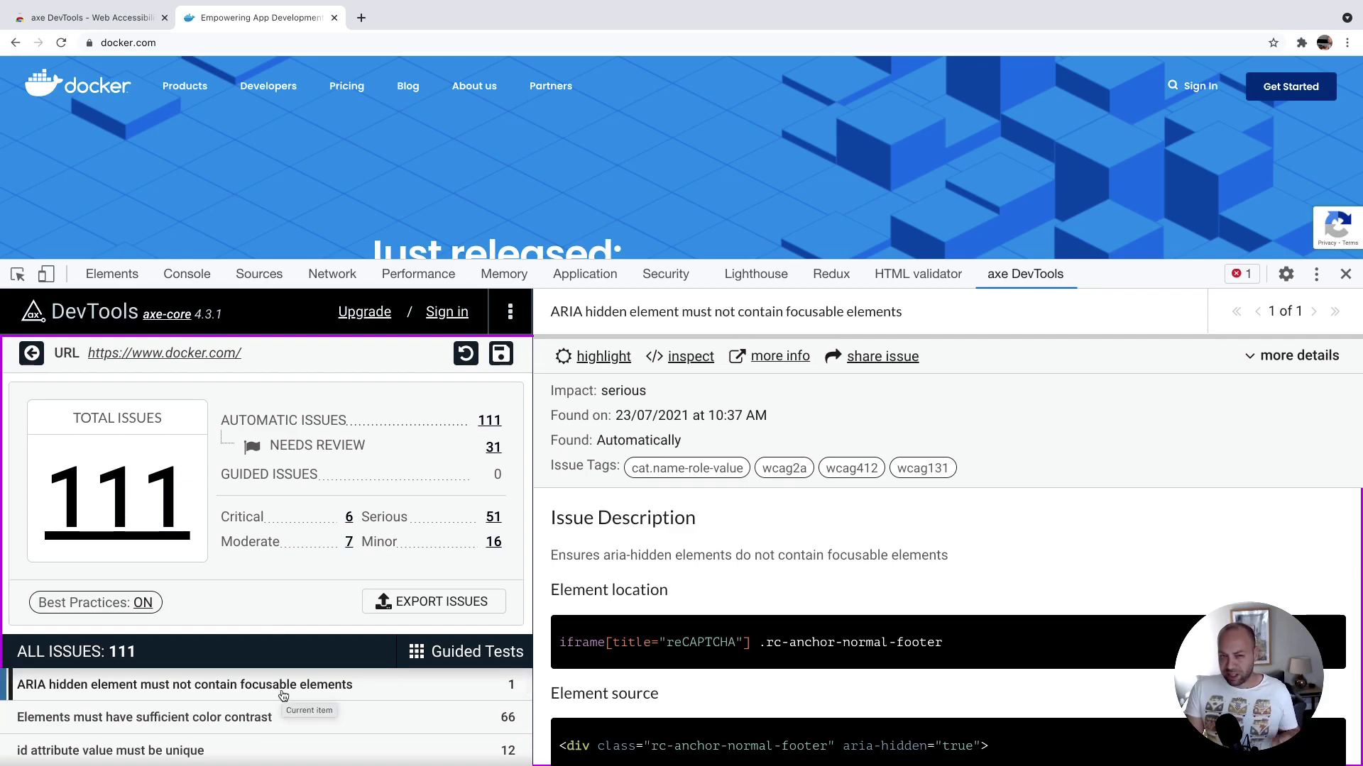
Step: Open the ARIA hidden element issue and read through its details
{"action": "left_click", "coordinate": [284, 695]}
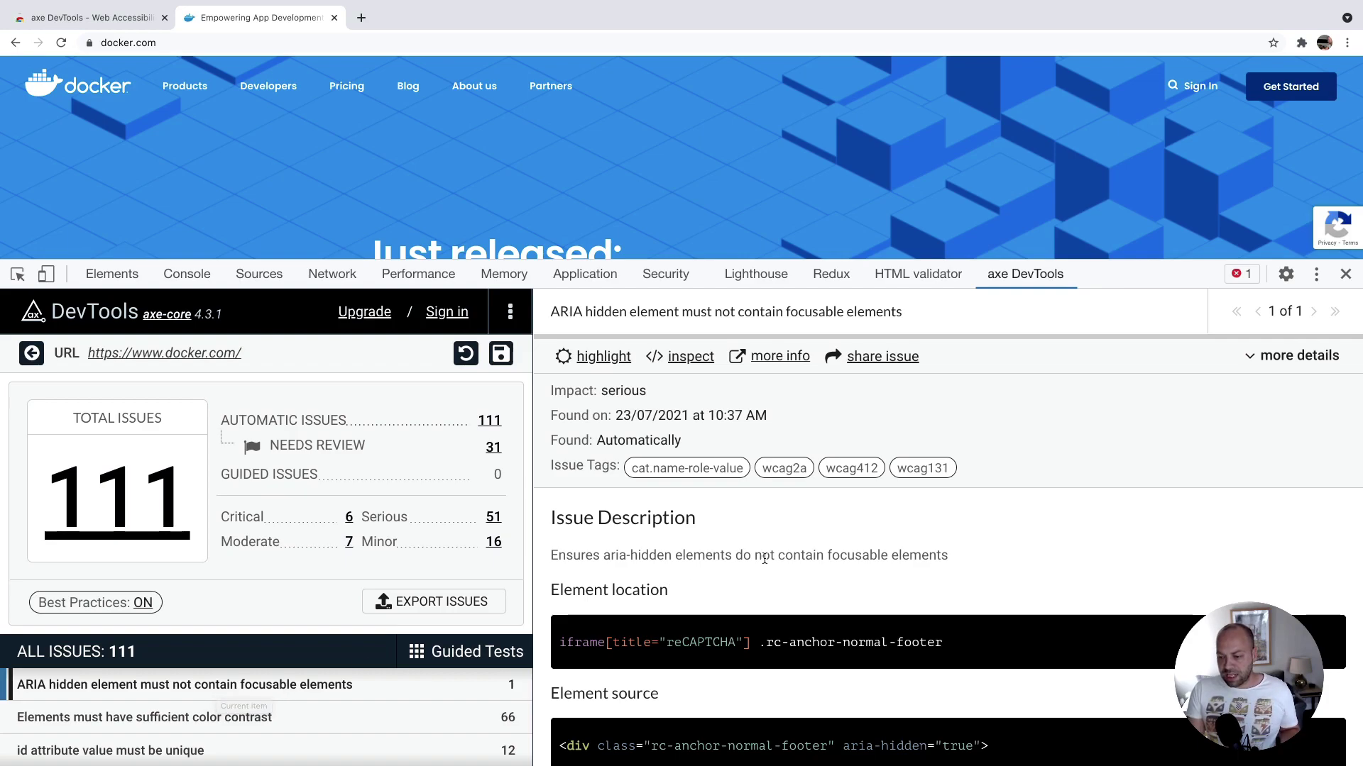
{"action": "scroll", "coordinate": [786, 575], "scroll_direction": "down", "scroll_amount": 1}
{"action": "scroll", "coordinate": [786, 576], "scroll_direction": "down", "scroll_amount": 3}
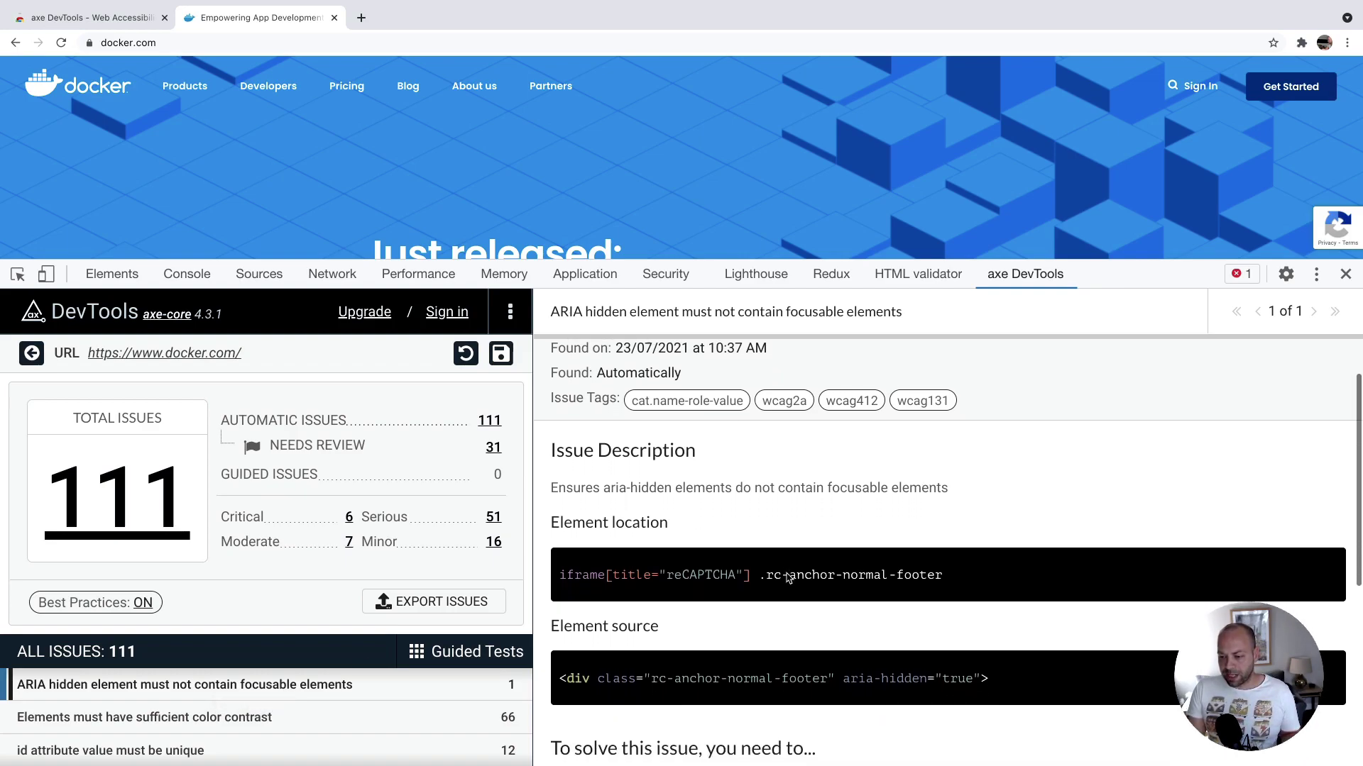
{"action": "scroll", "coordinate": [787, 577], "scroll_direction": "down", "scroll_amount": 3}
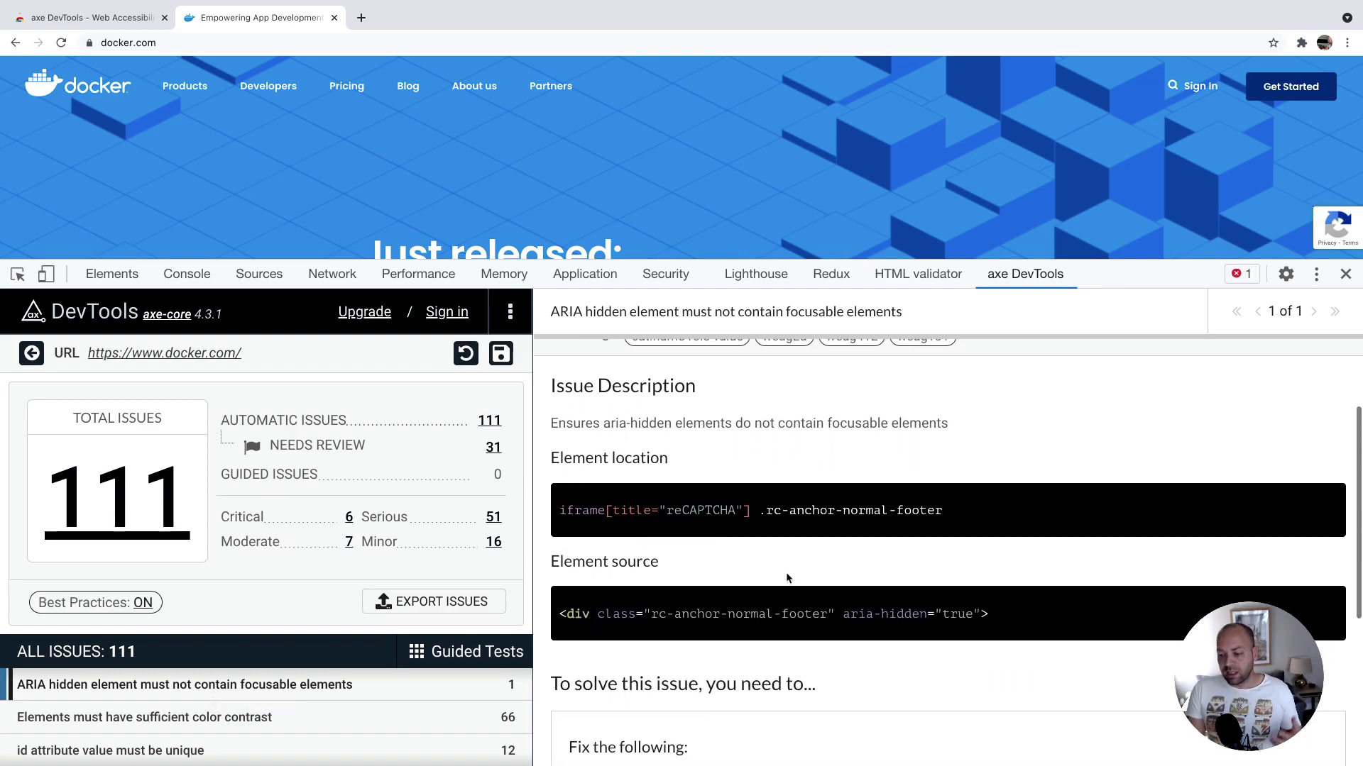
{"action": "scroll", "coordinate": [786, 577], "scroll_direction": "up", "scroll_amount": 6}
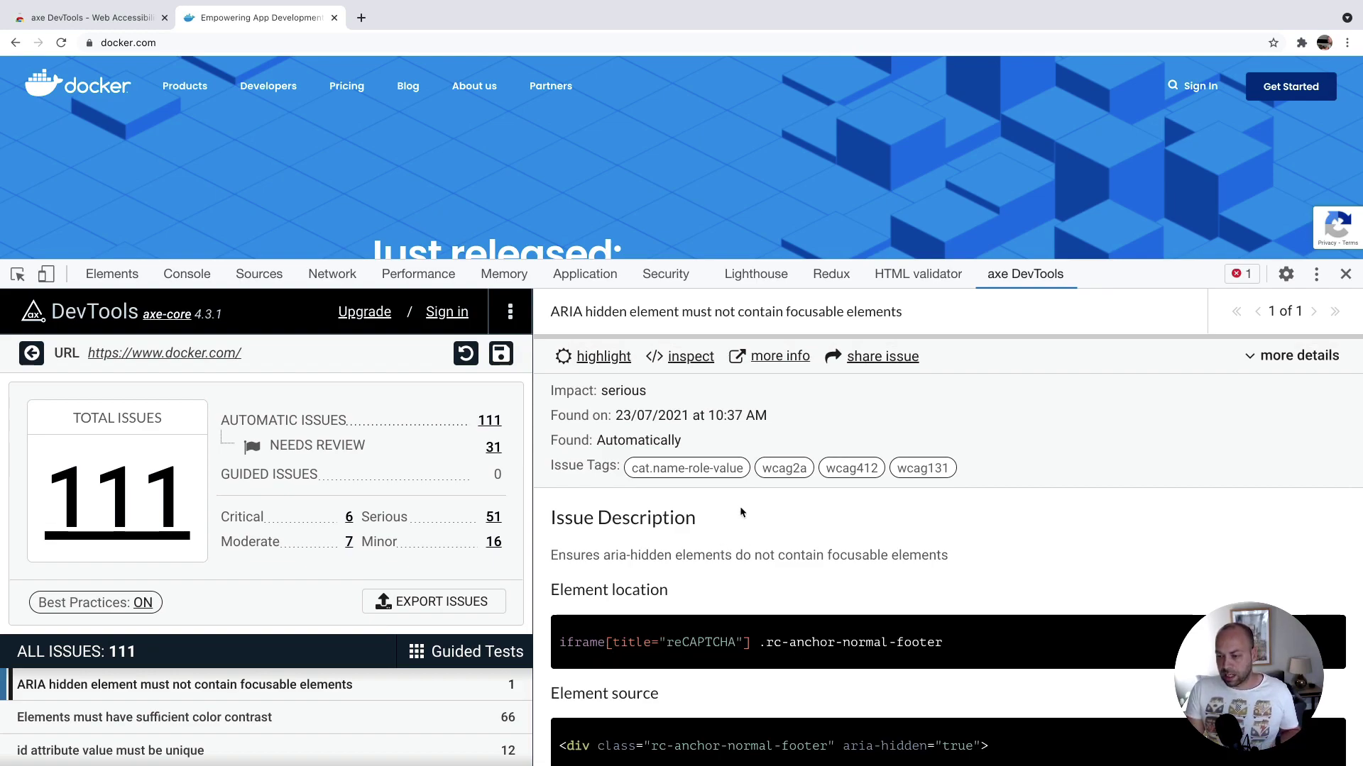
Step: Inspect the rc-anchor-normal-footer element in the markup, then read the ARIA hidden fix guidance
{"action": "left_click", "coordinate": [690, 357]}
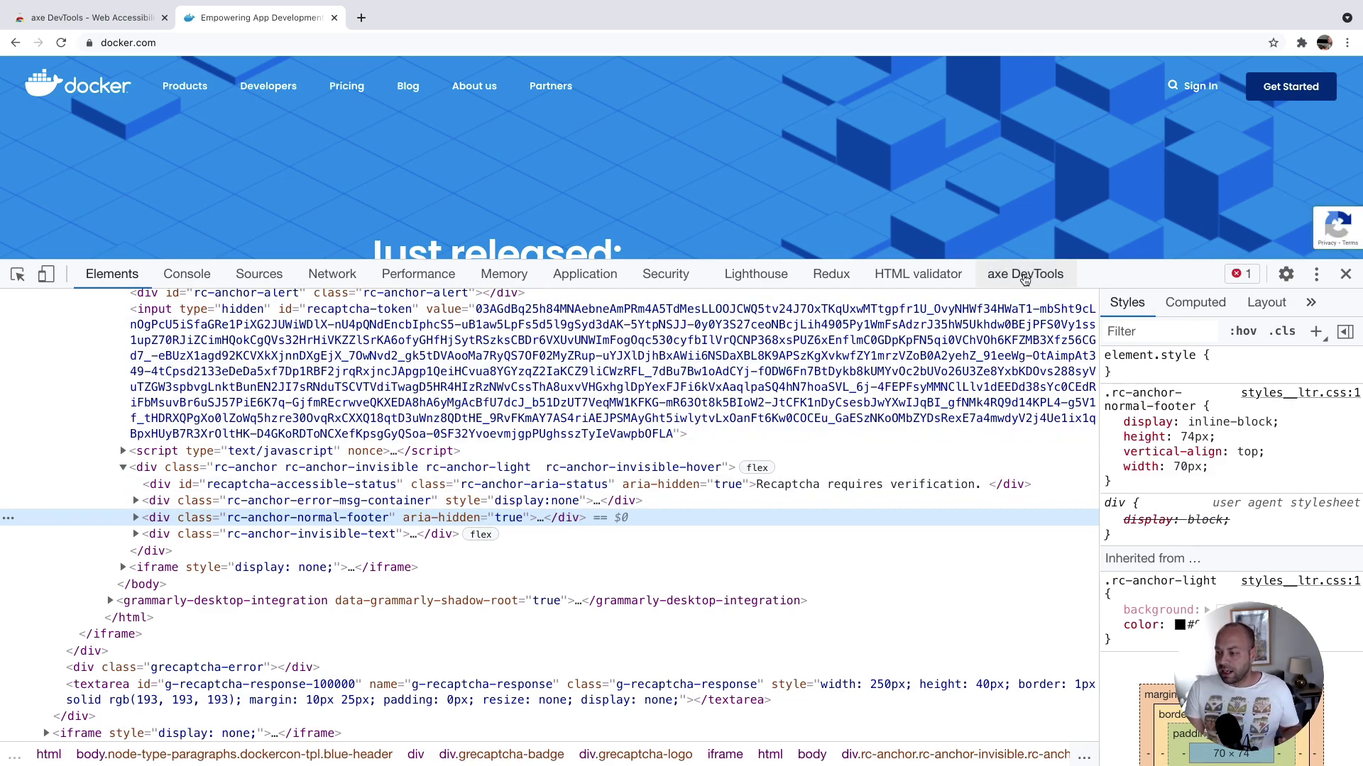
{"action": "left_click", "coordinate": [1026, 274]}
{"action": "scroll", "coordinate": [849, 576], "scroll_direction": "down", "scroll_amount": 4}
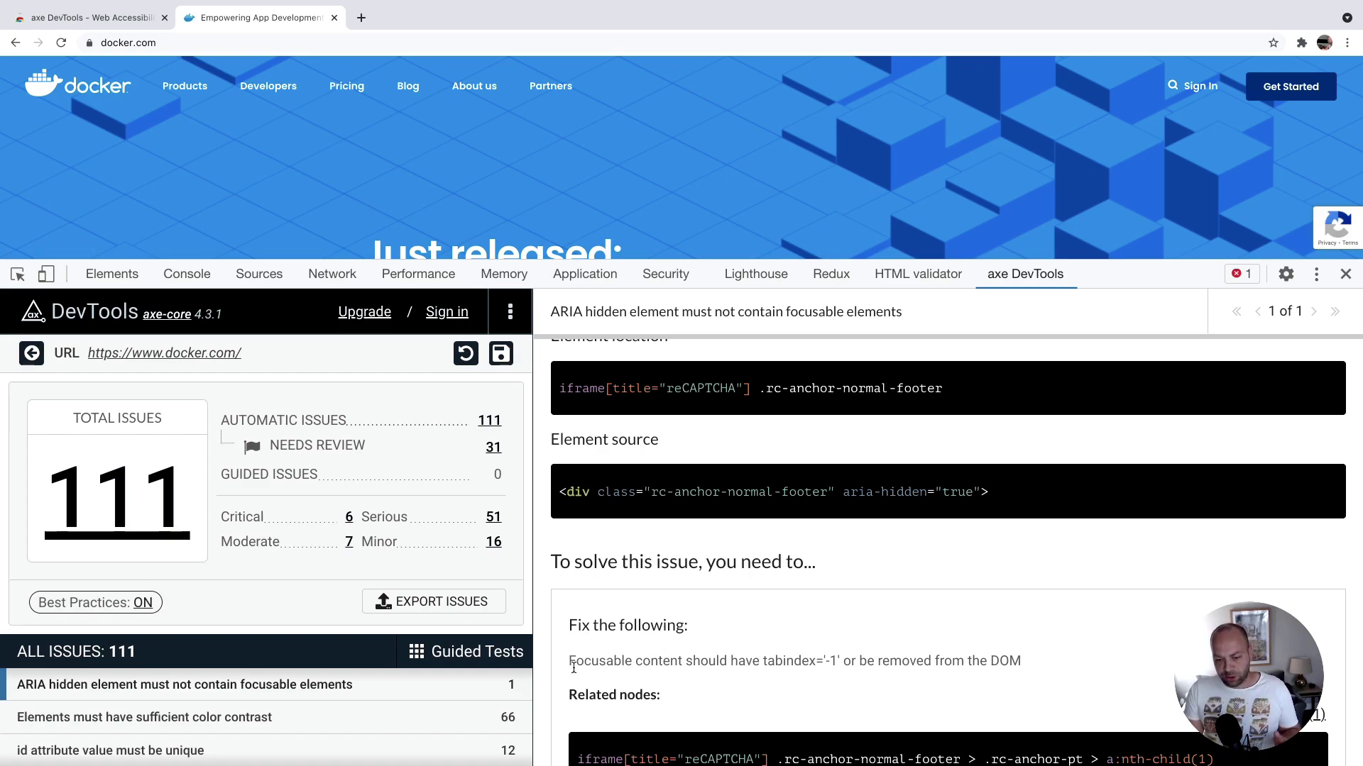
Step: Open the 'Elements must have sufficient color contrast' issue details
{"action": "left_click", "coordinate": [296, 724]}
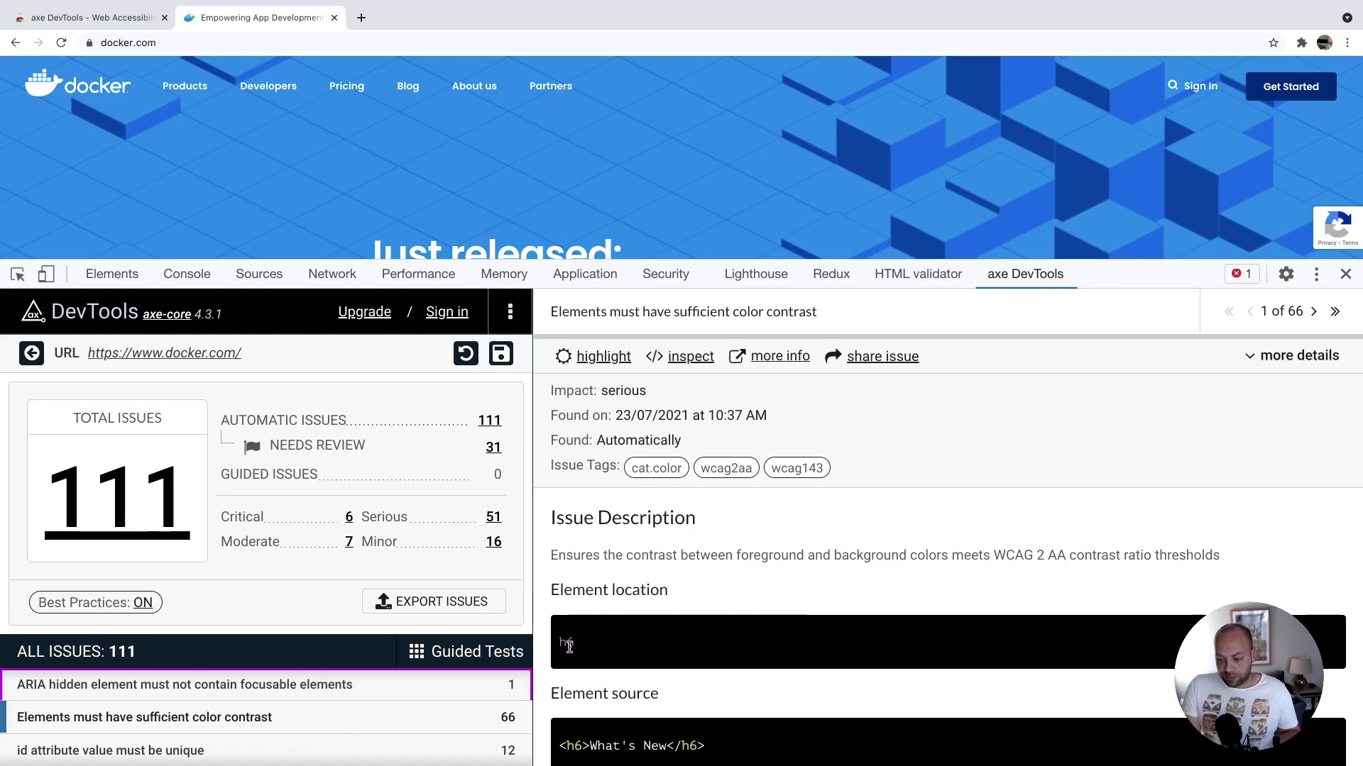
{"action": "scroll", "coordinate": [642, 656], "scroll_direction": "down", "scroll_amount": 1}
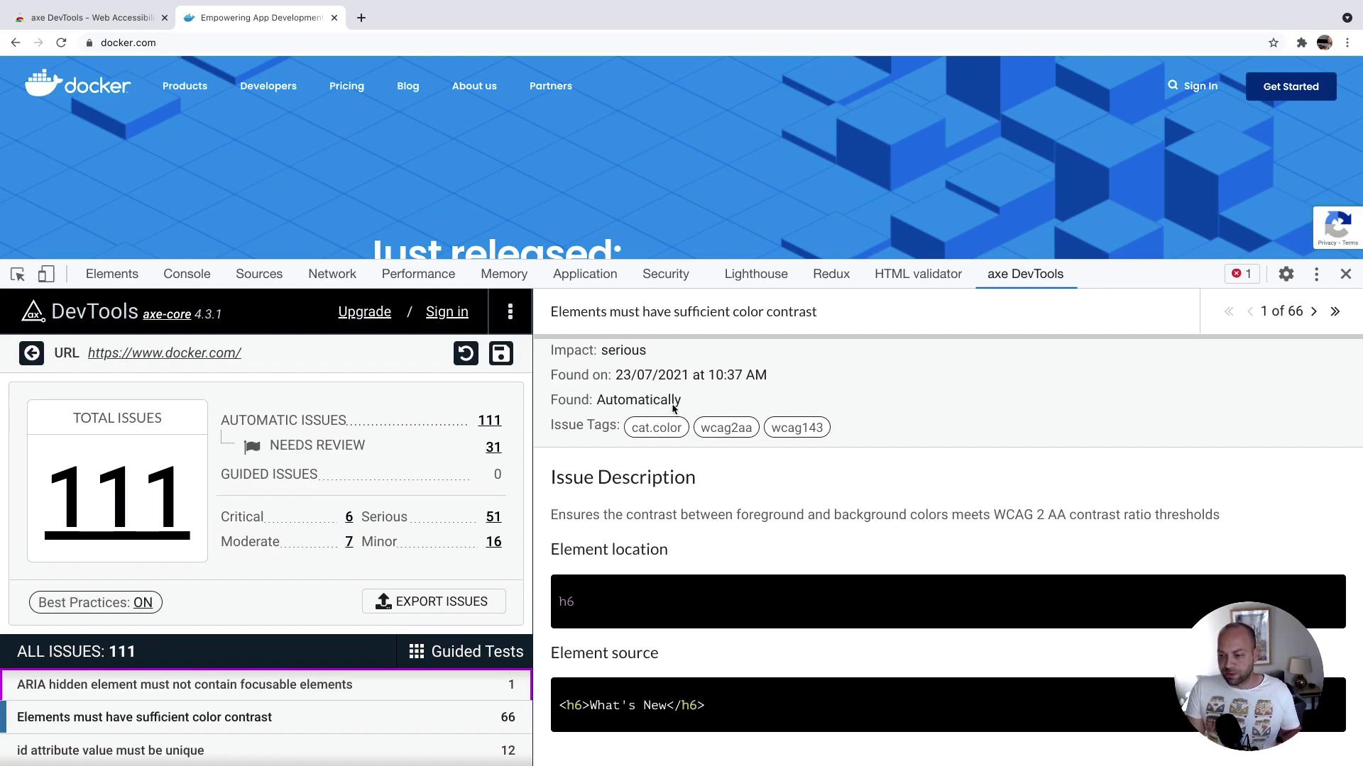
{"action": "scroll", "coordinate": [674, 404], "scroll_direction": "up", "scroll_amount": 1}
Step: Locate the flagged h6 'What's New' heading in the markup and on the page
{"action": "left_click", "coordinate": [692, 358]}
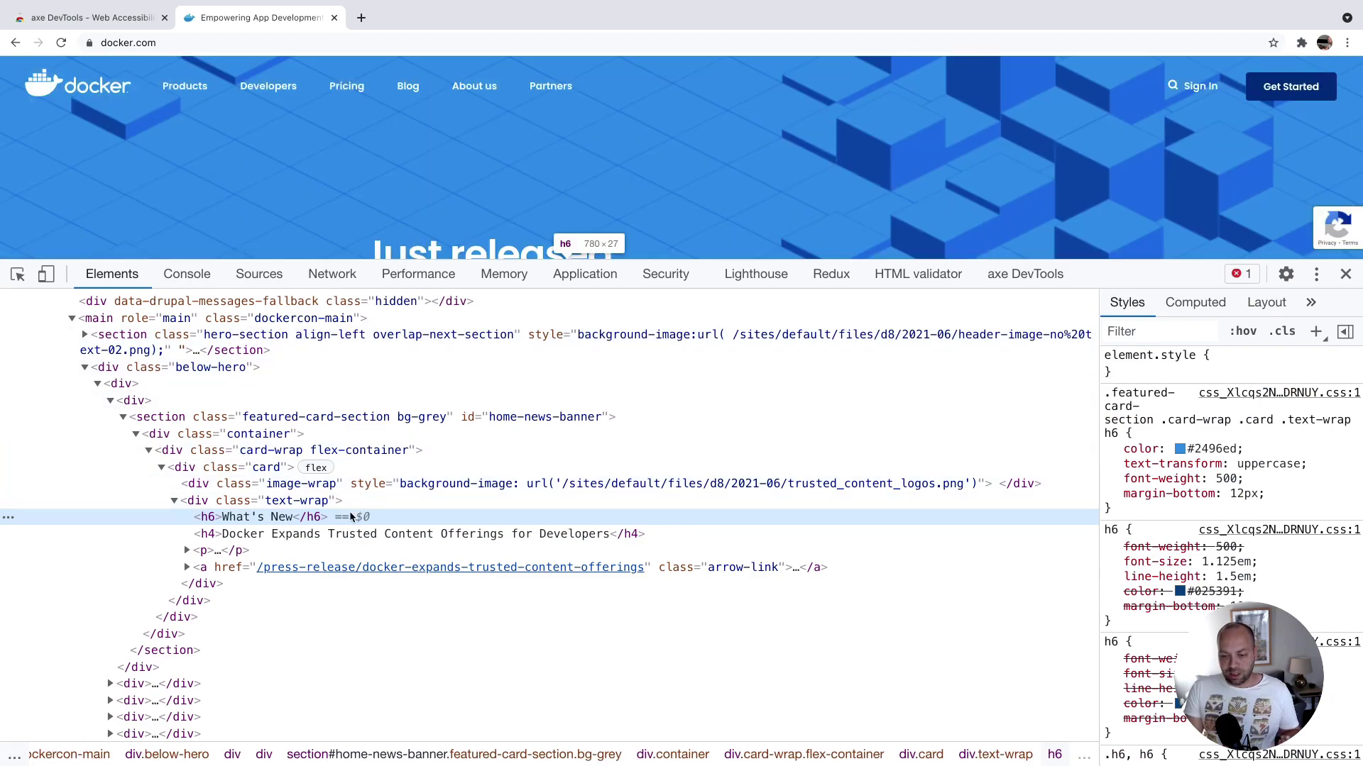
{"action": "scroll", "coordinate": [637, 165], "scroll_direction": "down", "scroll_amount": 4}
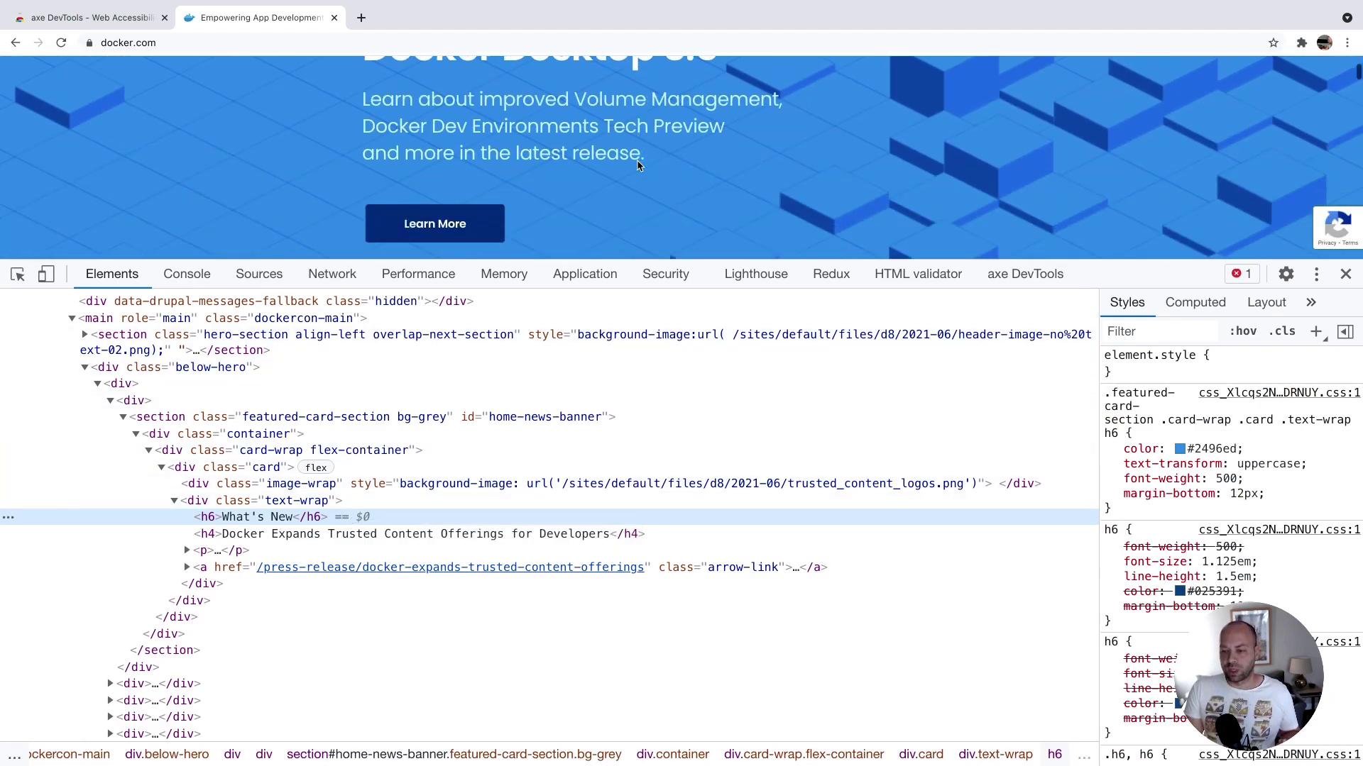
{"action": "scroll", "coordinate": [637, 165], "scroll_direction": "down", "scroll_amount": 5}
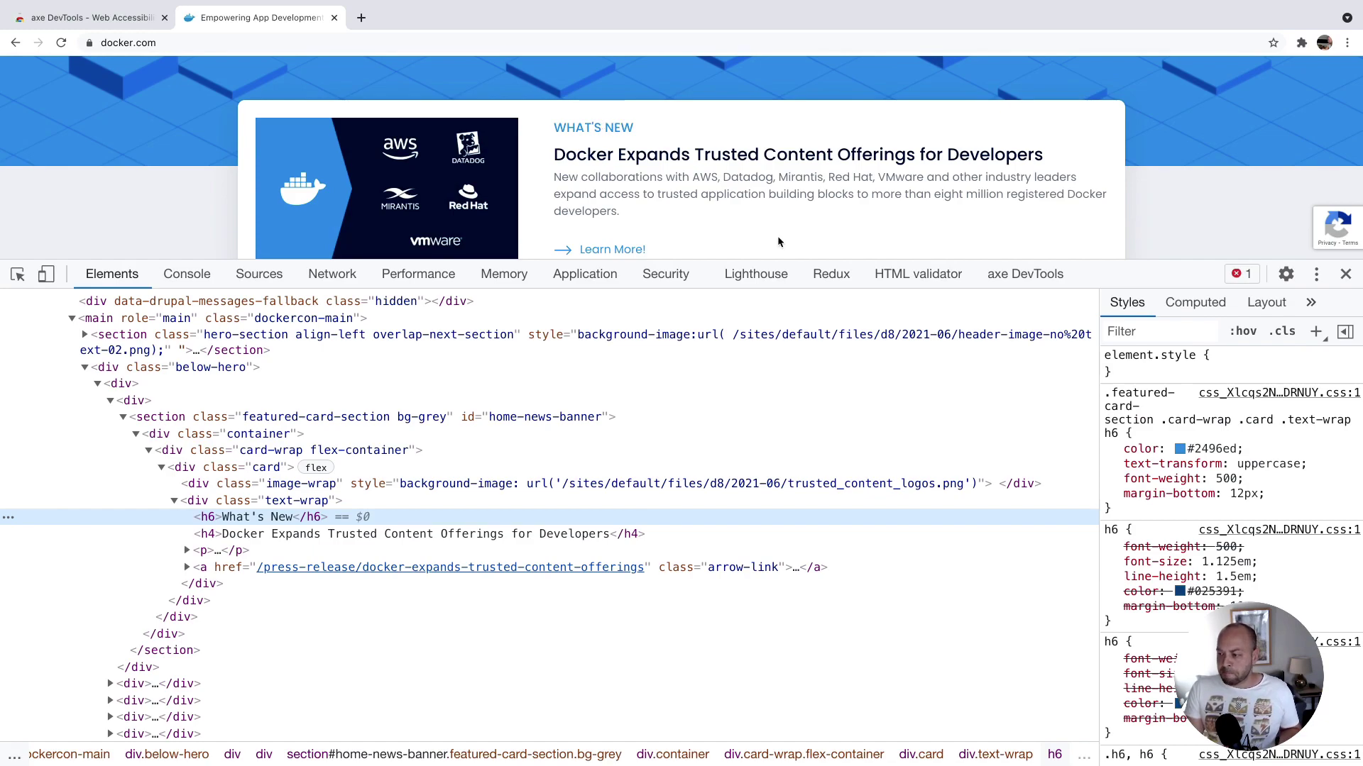
Step: Return to the color contrast issue and highlight its 3.15 contrast ratio
{"action": "left_click", "coordinate": [1025, 274]}
{"action": "scroll", "coordinate": [805, 670], "scroll_direction": "down", "scroll_amount": 2}
{"action": "scroll", "coordinate": [803, 665], "scroll_direction": "down", "scroll_amount": 2}
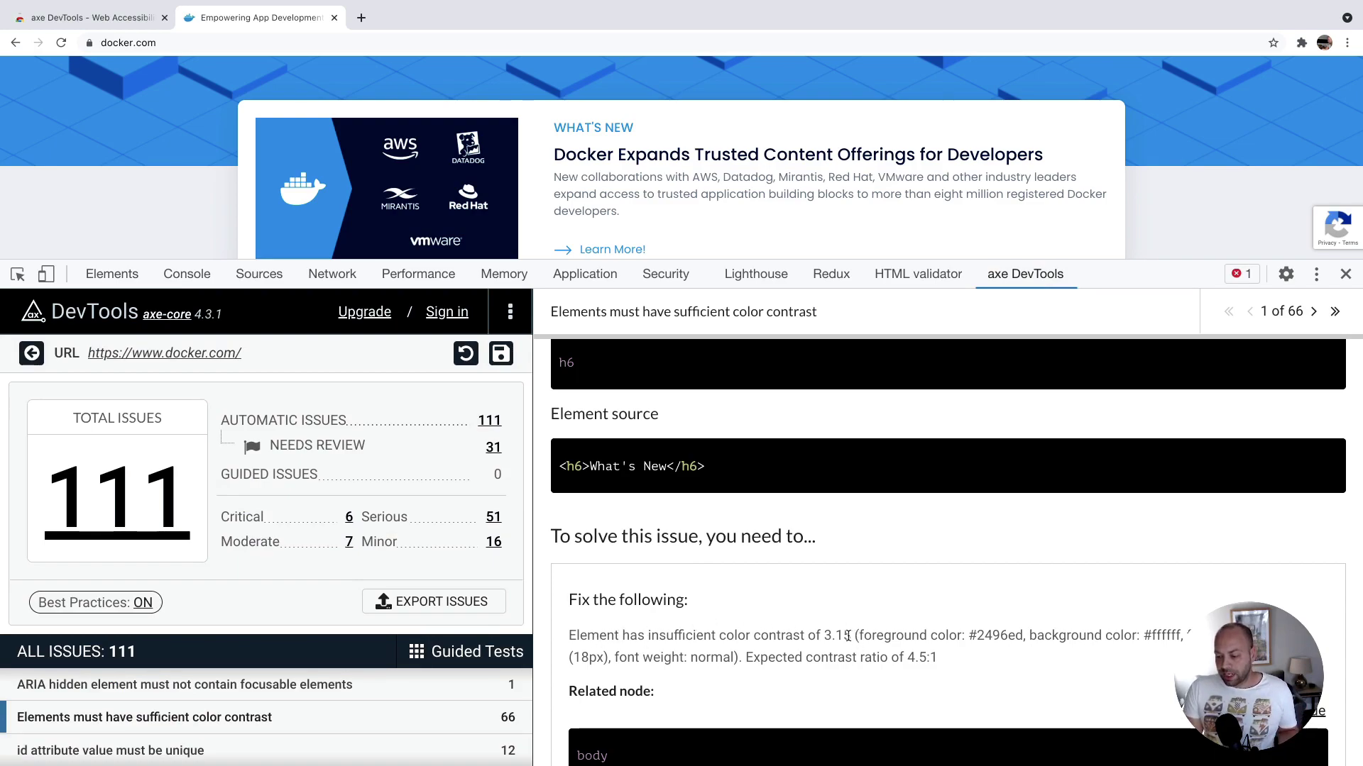
{"action": "left_click_drag", "start_coordinate": [852, 636], "coordinate": [823, 636]}
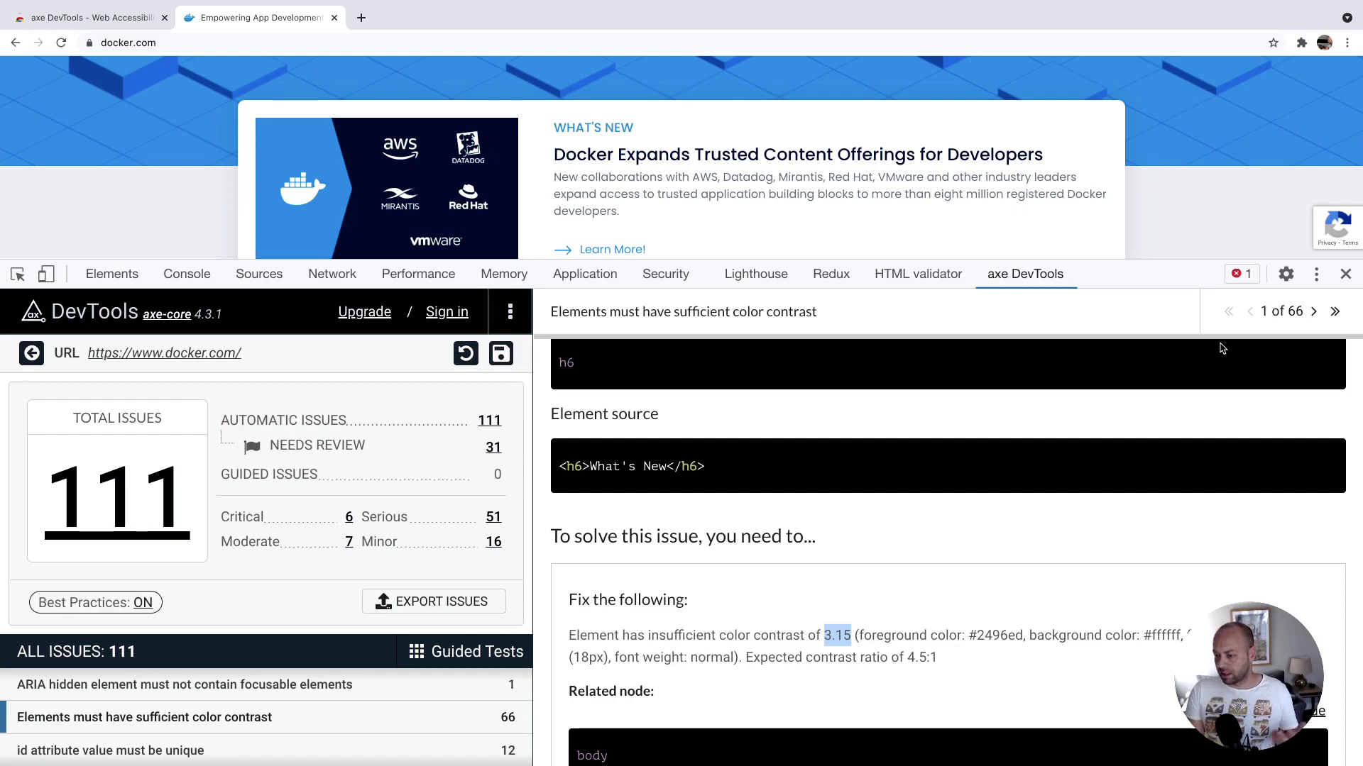
Step: Step forward to color contrast instance 4 of 66, the development tools list item
{"action": "left_click", "coordinate": [1314, 313]}
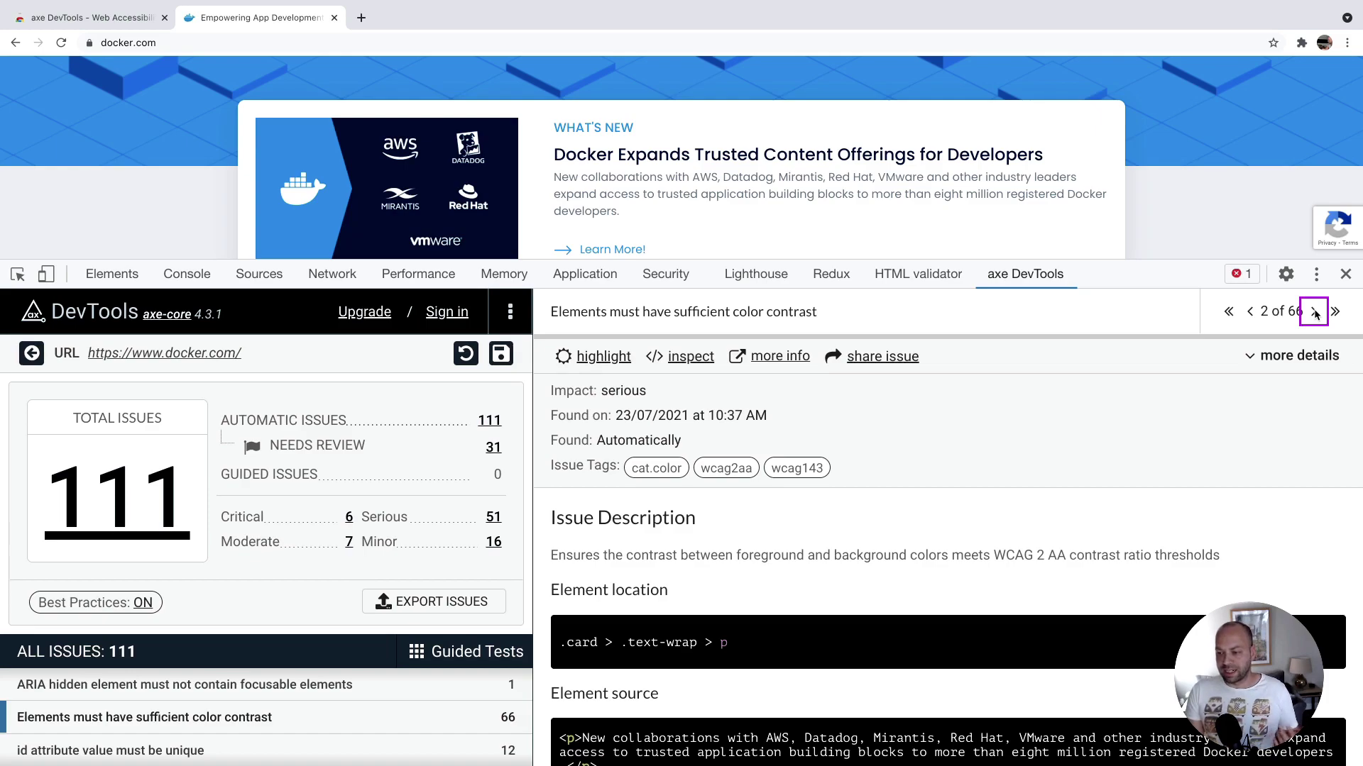
{"action": "left_click", "coordinate": [1315, 313]}
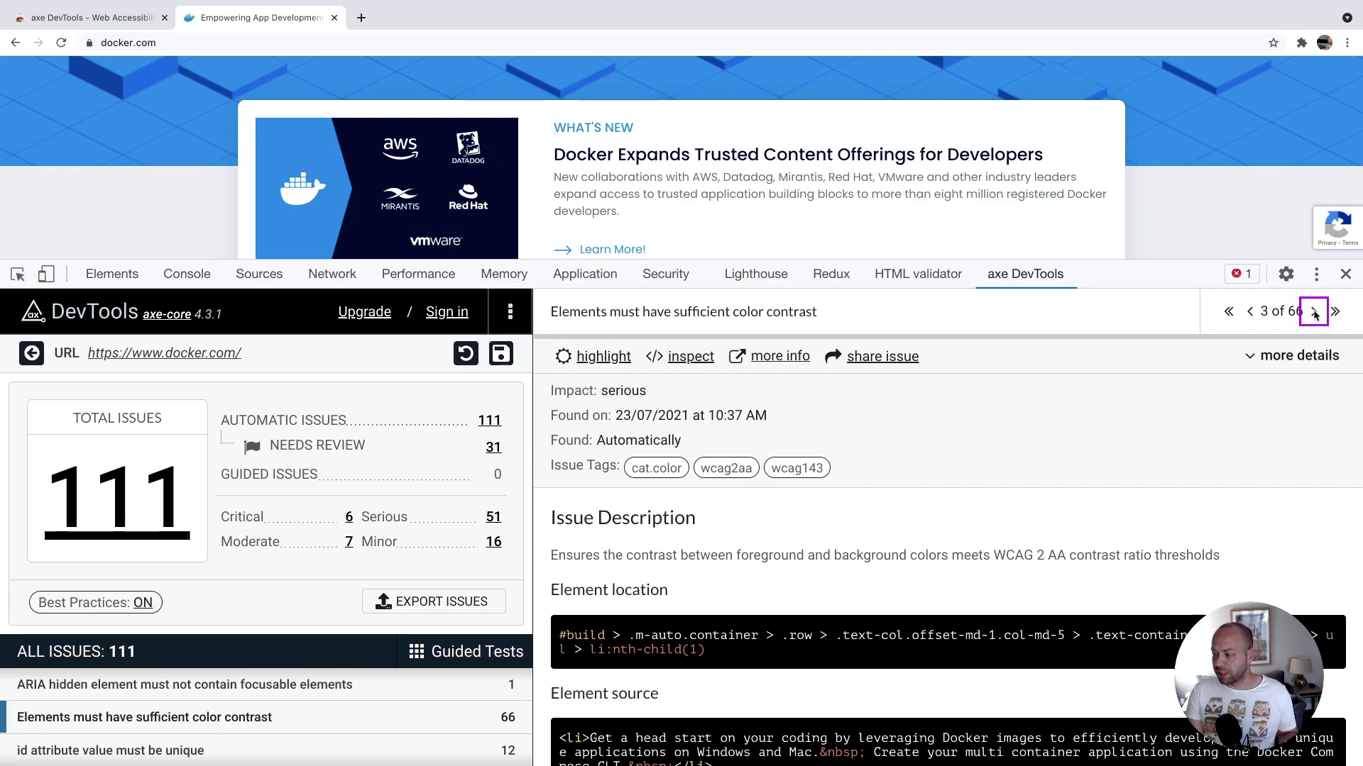
{"action": "left_click", "coordinate": [1315, 313]}
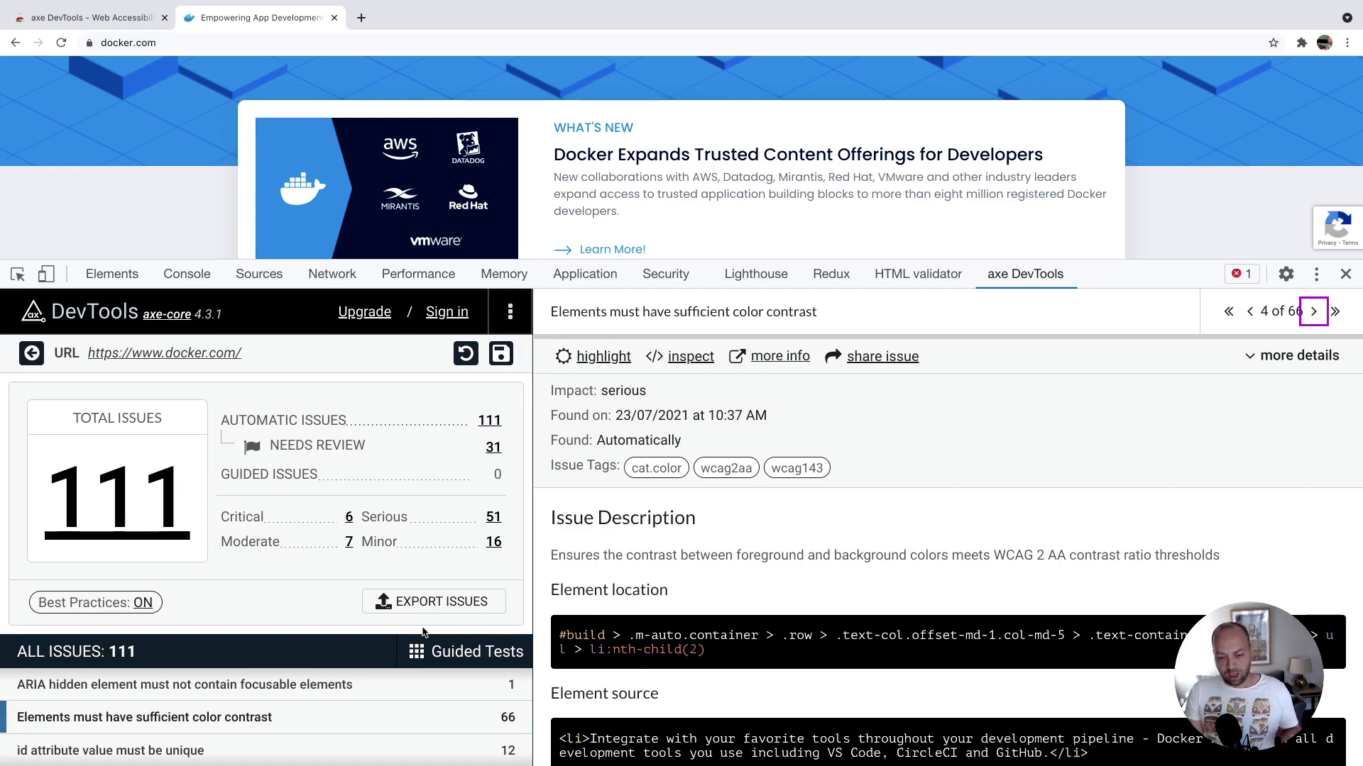
Step: Open the 'id attribute value must be unique' issue and review its details
{"action": "left_click", "coordinate": [259, 751]}
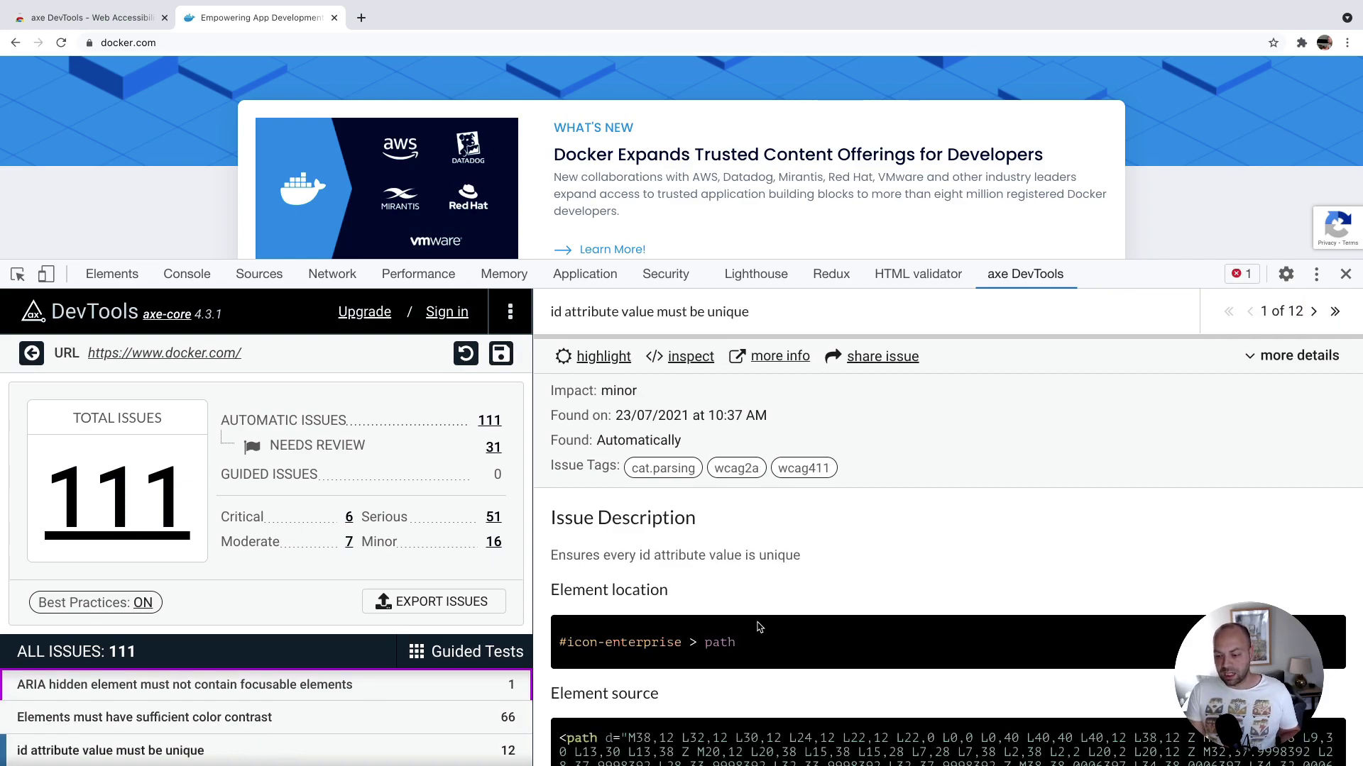
{"action": "scroll", "coordinate": [825, 652], "scroll_direction": "down", "scroll_amount": 1}
{"action": "scroll", "coordinate": [826, 651], "scroll_direction": "down", "scroll_amount": 3}
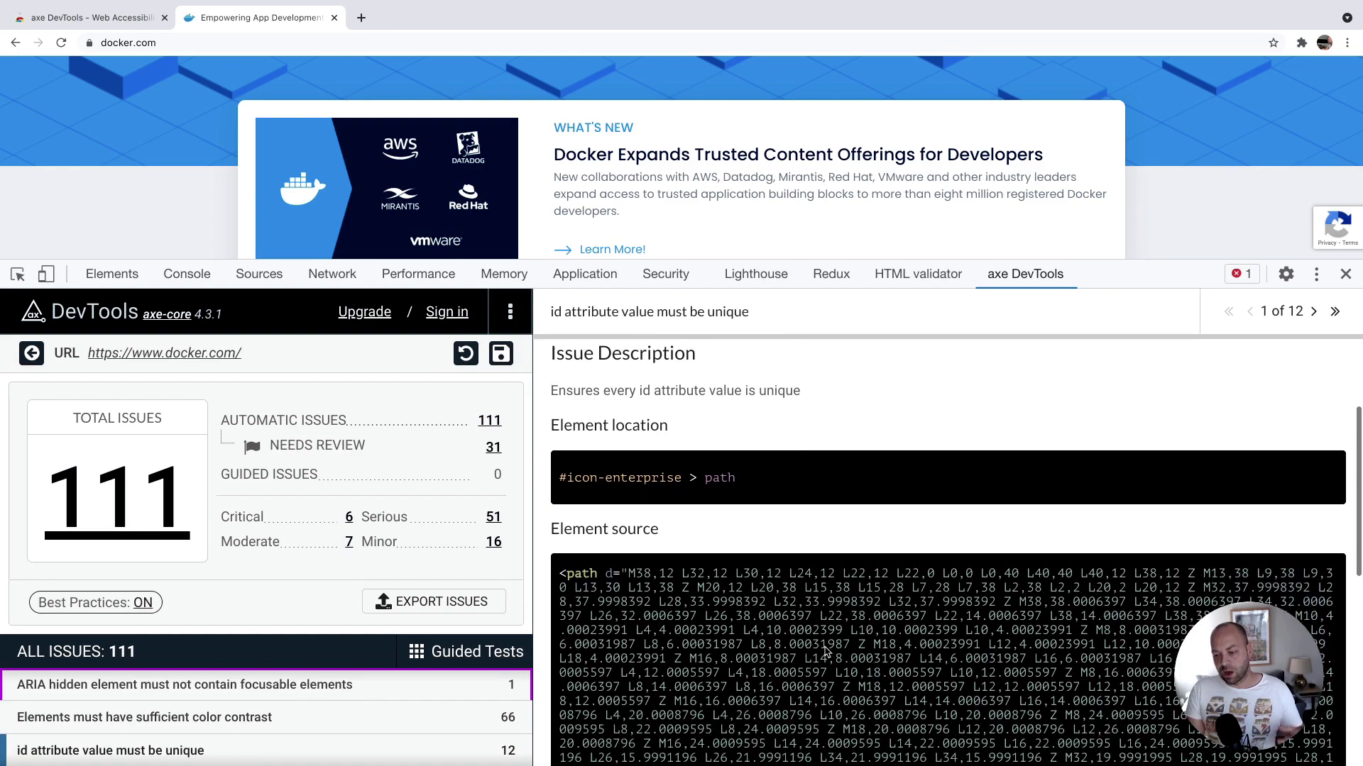
{"action": "scroll", "coordinate": [825, 651], "scroll_direction": "down", "scroll_amount": 1}
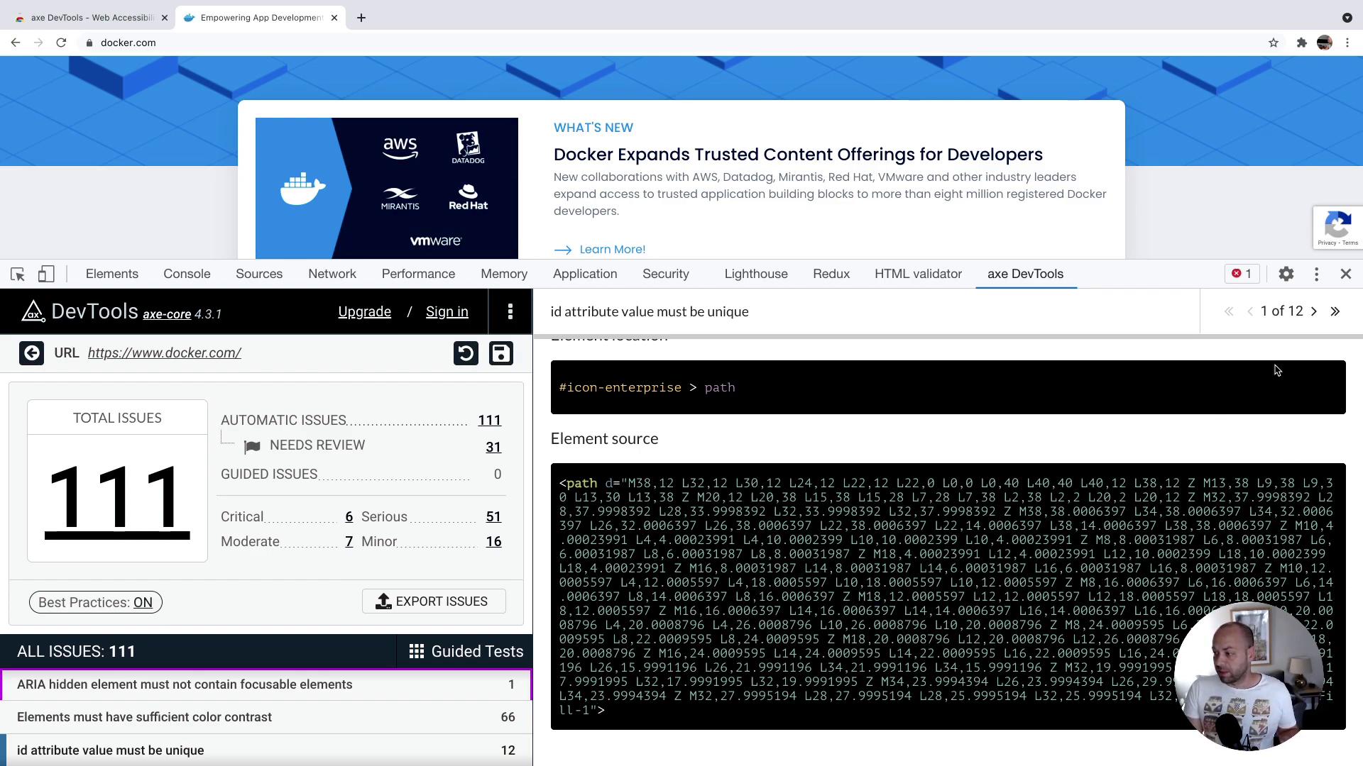
Step: Advance to duplicate id instance 2 of 12, the 'Rectangle-3' rect element
{"action": "left_click", "coordinate": [1313, 312]}
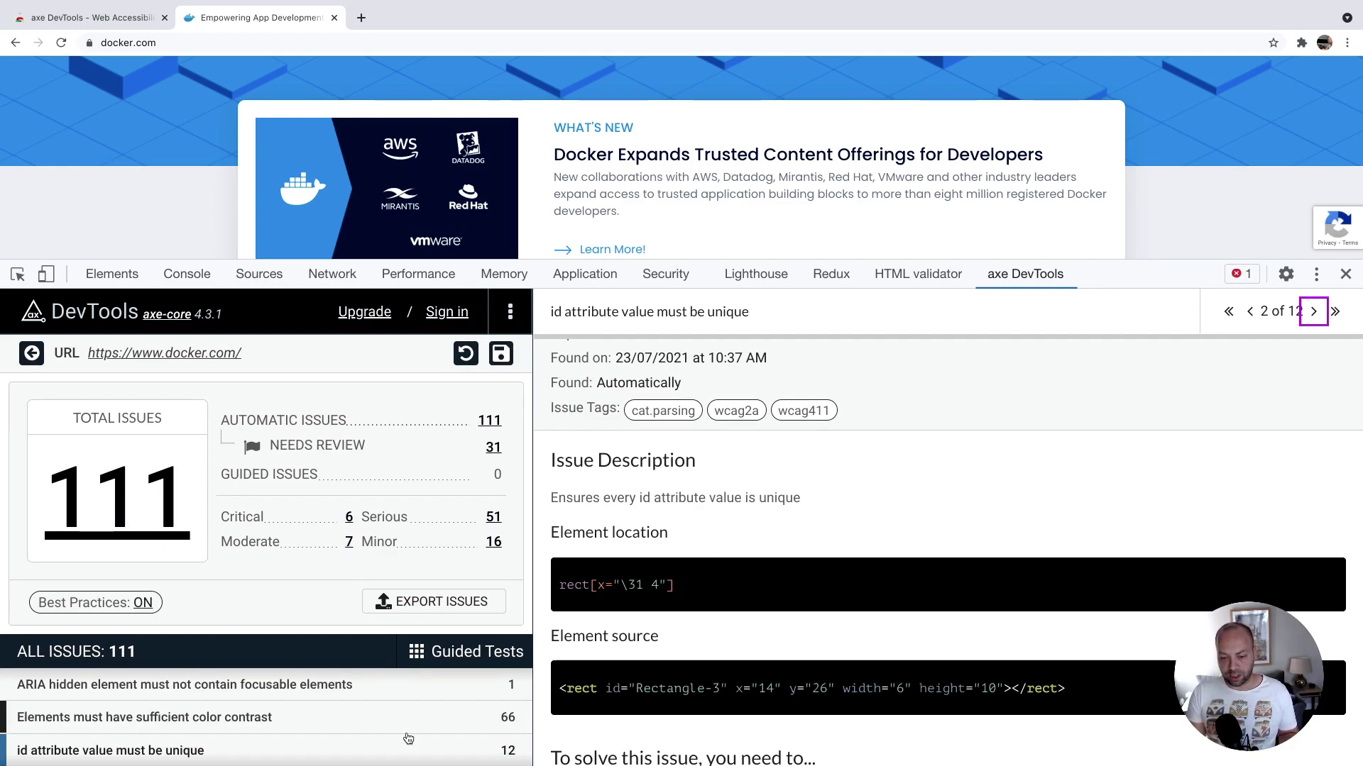
{"action": "scroll", "coordinate": [333, 703], "scroll_direction": "down", "scroll_amount": 1}
{"action": "scroll", "coordinate": [333, 703], "scroll_direction": "down", "scroll_amount": 3}
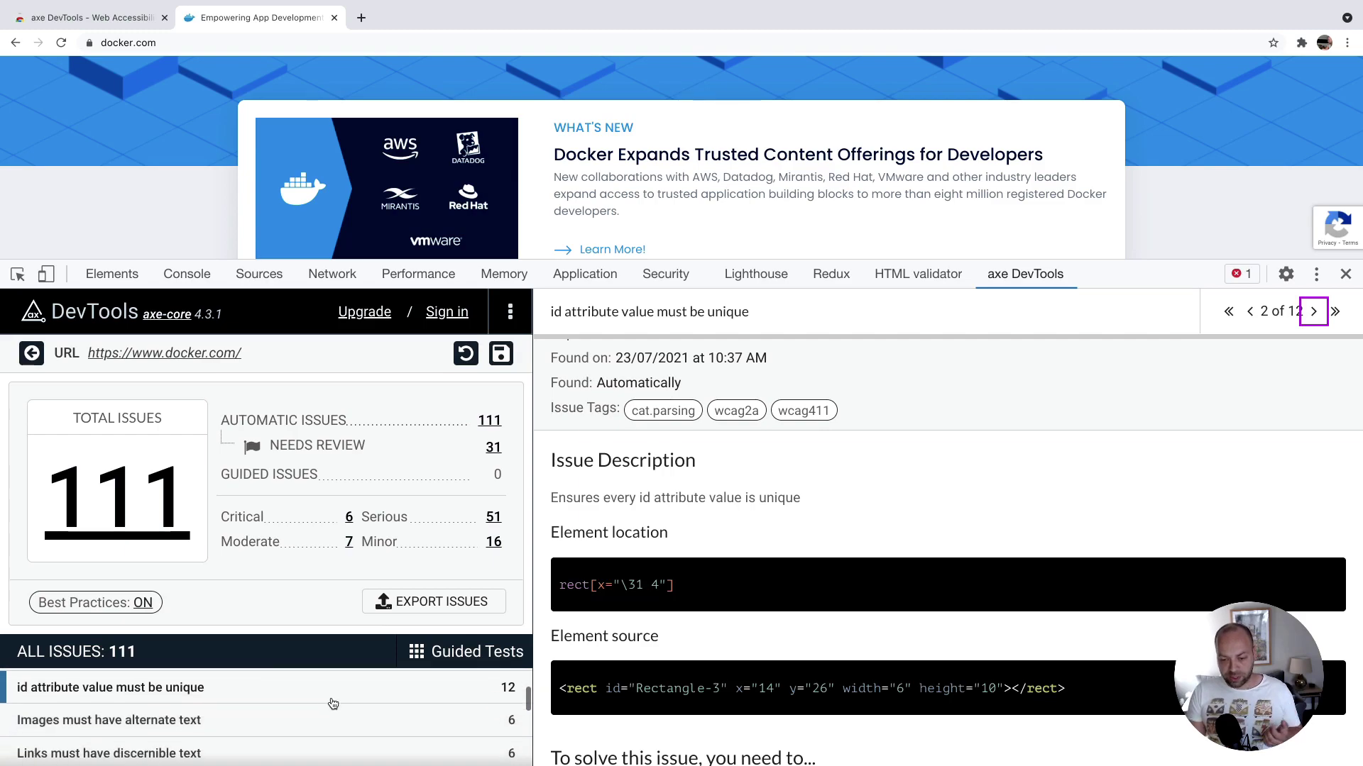
Step: Open 'Images must have alternate text' instance 1 of 6 and read the img element's details
{"action": "left_click", "coordinate": [262, 726]}
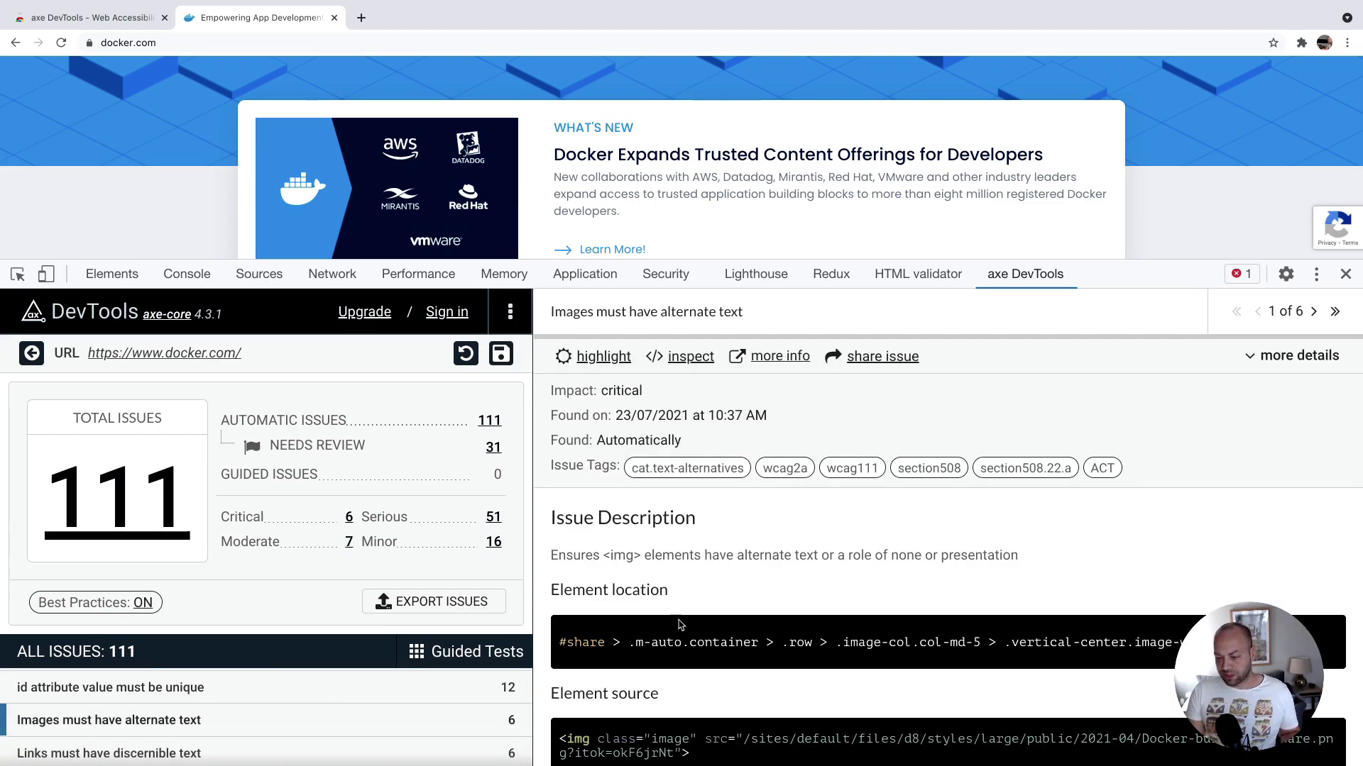
{"action": "scroll", "coordinate": [838, 622], "scroll_direction": "down", "scroll_amount": 3}
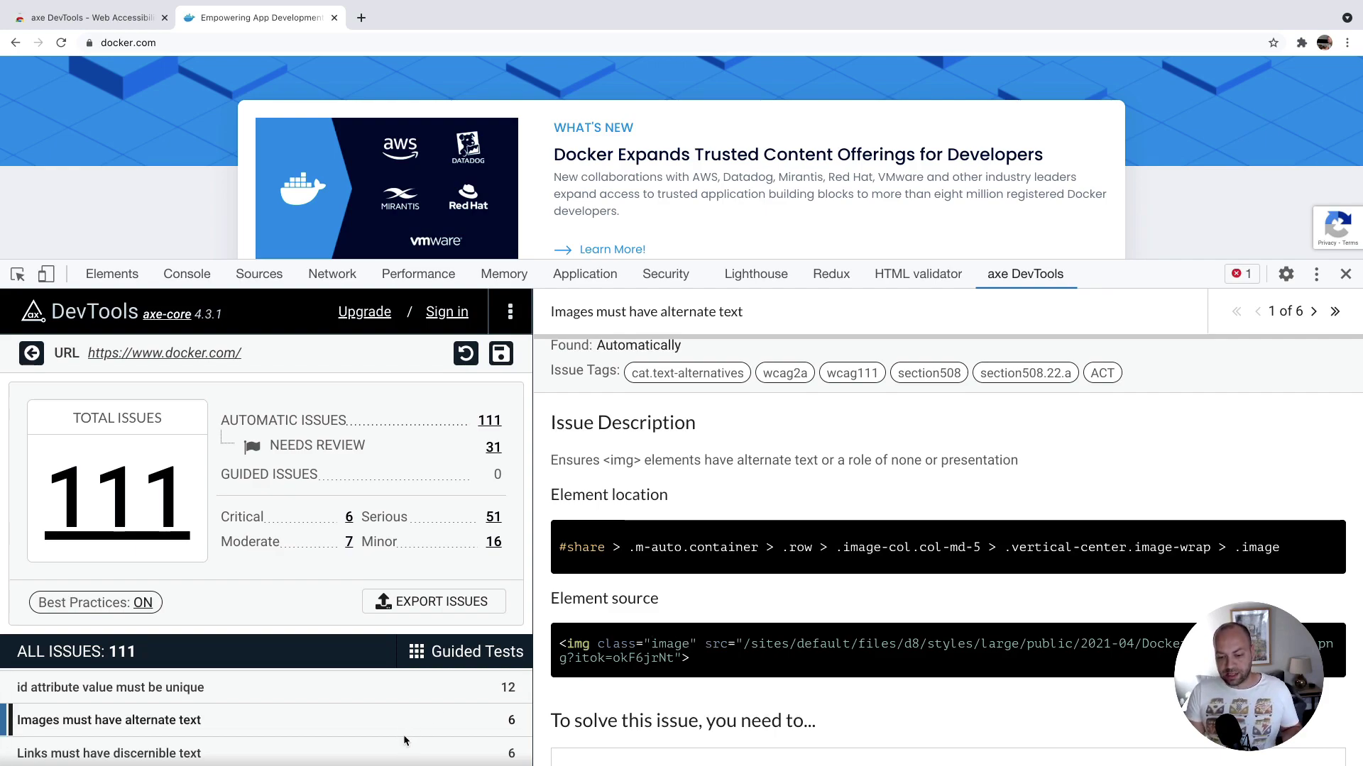
Step: Open 'Links must have discernible text' instance 1 of 6, the .navbar-brand link
{"action": "left_click", "coordinate": [391, 750]}
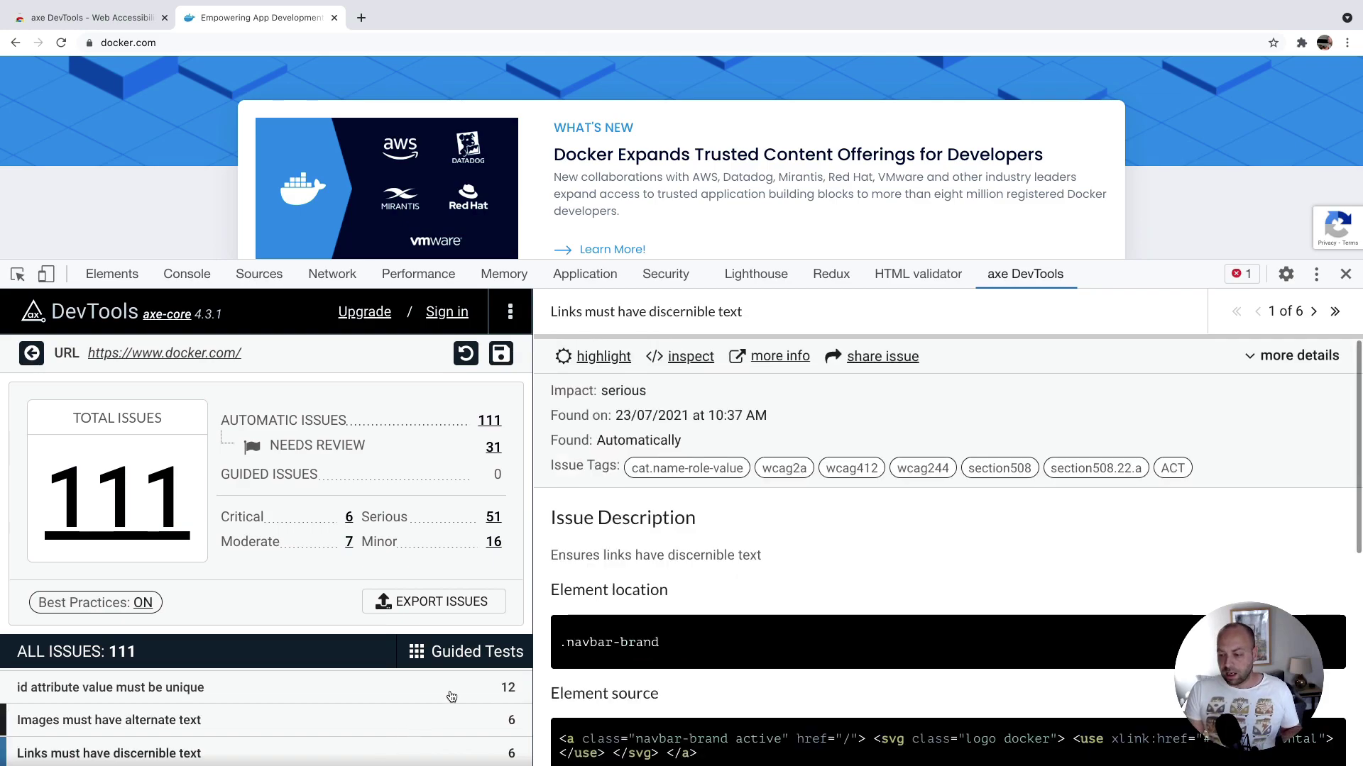
{"action": "scroll", "coordinate": [752, 608], "scroll_direction": "down", "scroll_amount": 2}
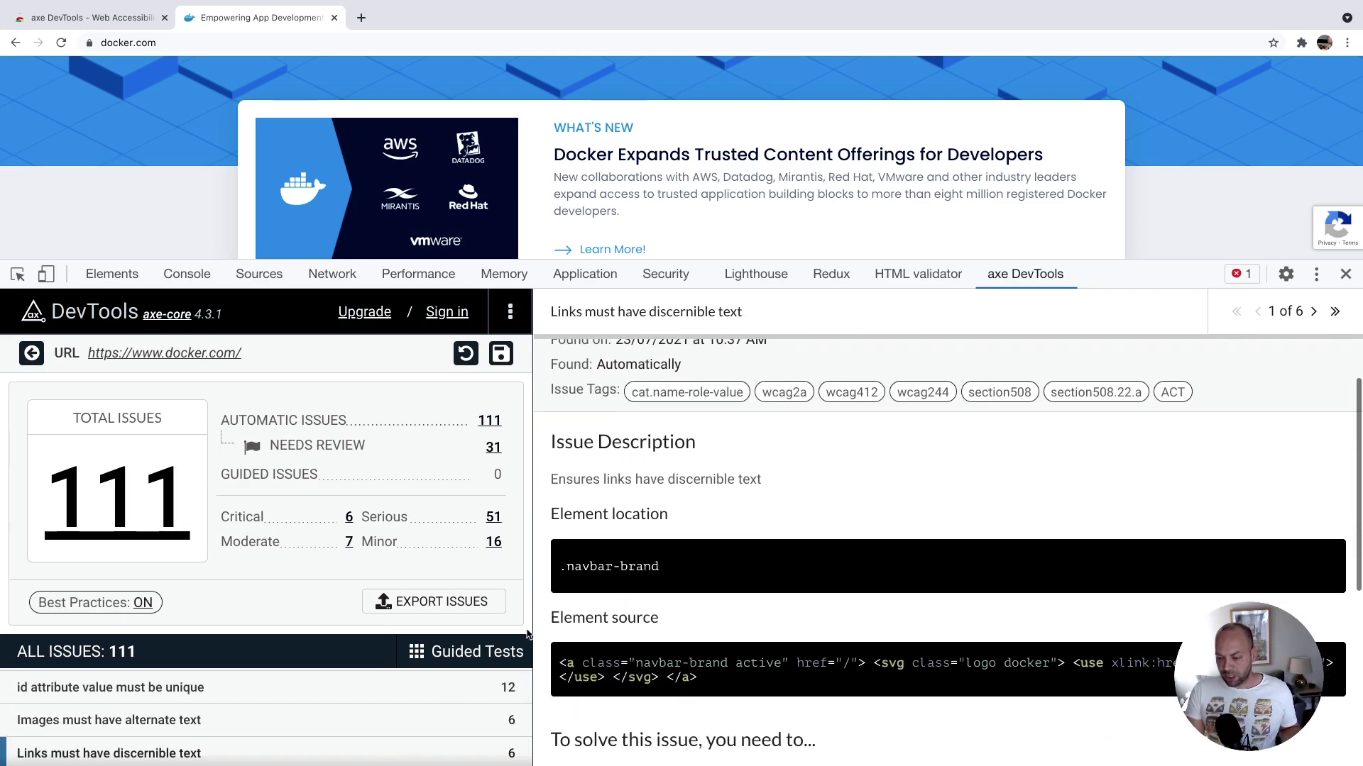